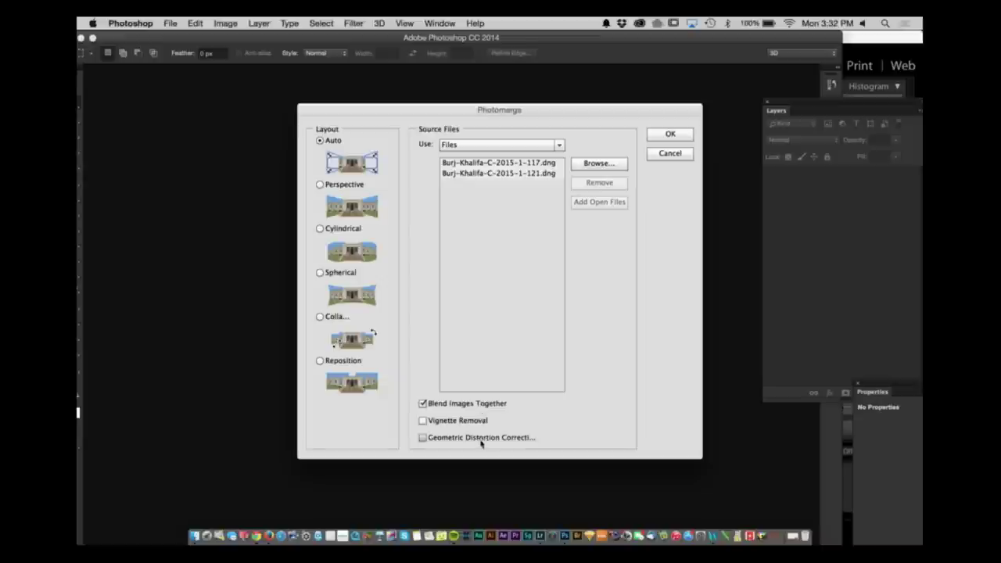
- Photomerge the two Burj-Khalifa files using Auto layout, blending and geometric distortion correction, and merge the resulting layers into one
left_click(468, 440)
left_click(663, 134)
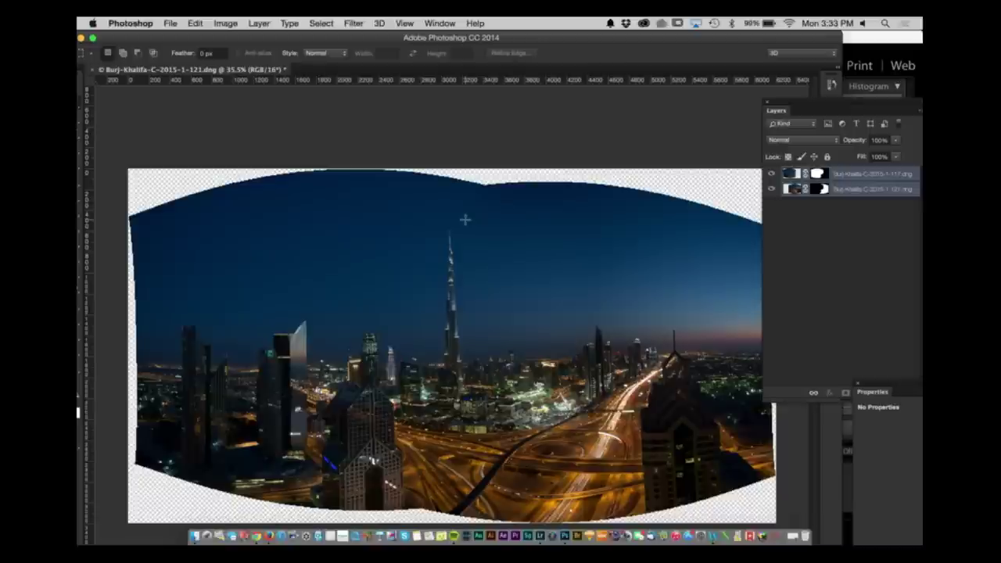
mouse_move(814, 102)
left_mouse_down()
mouse_move(820, 113)
mouse_move(835, 95)
mouse_move(800, 108)
left_mouse_up()
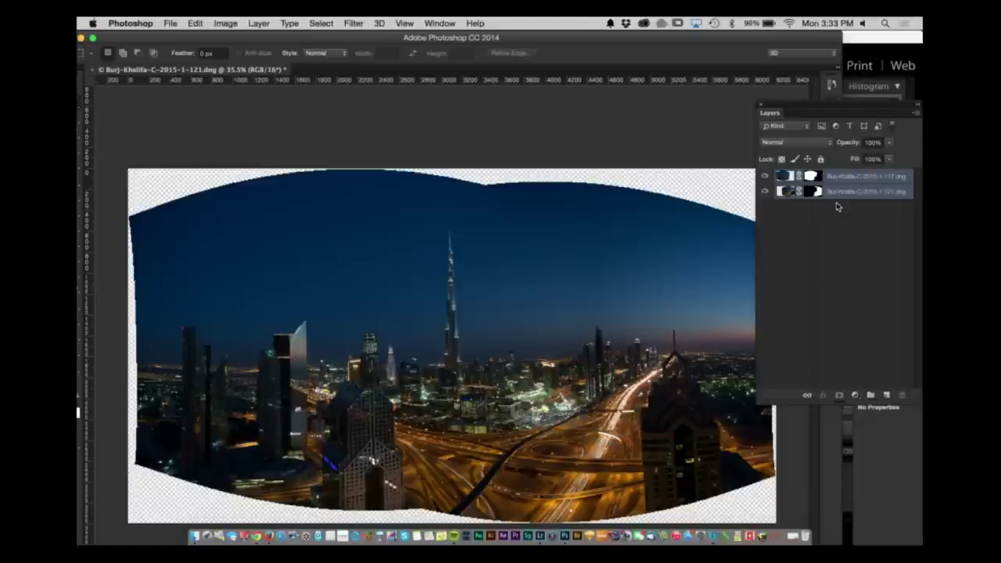
key("super+e")
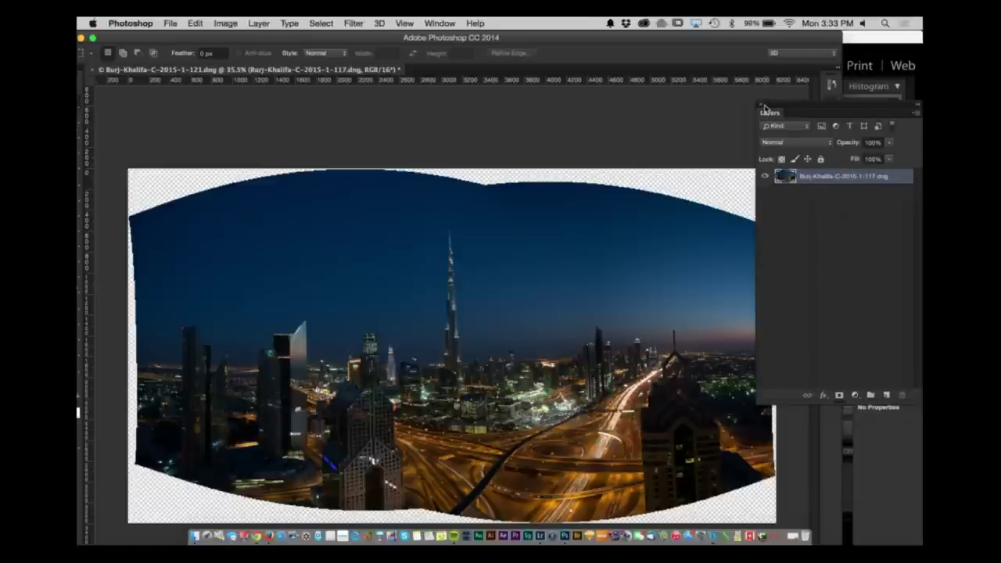
left_click_drag(768, 117, 834, 321)
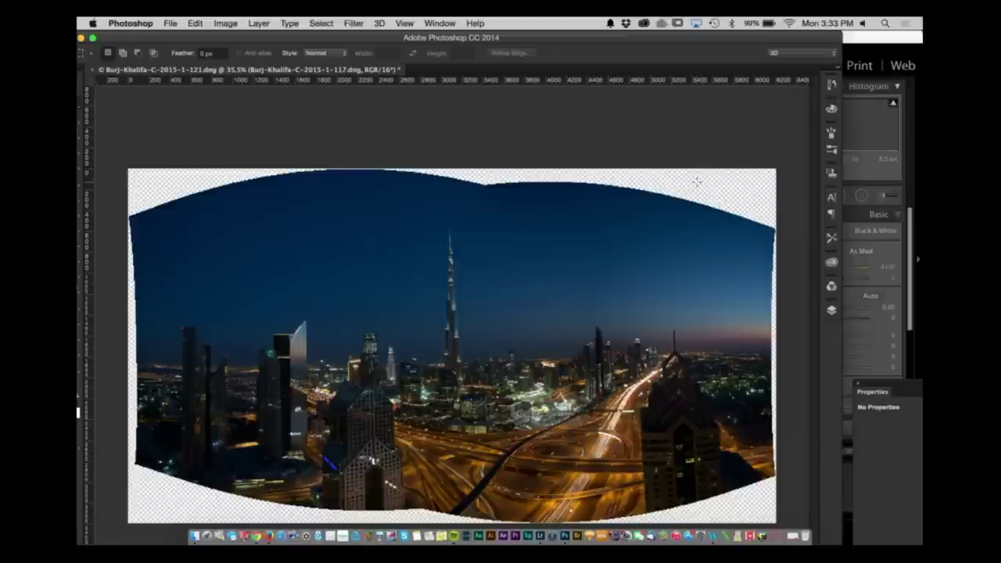
- Start Puppet Warp on the merged panorama, hide the mesh, and pin its upper-left, lower-left and lower-right corners
left_click(196, 22)
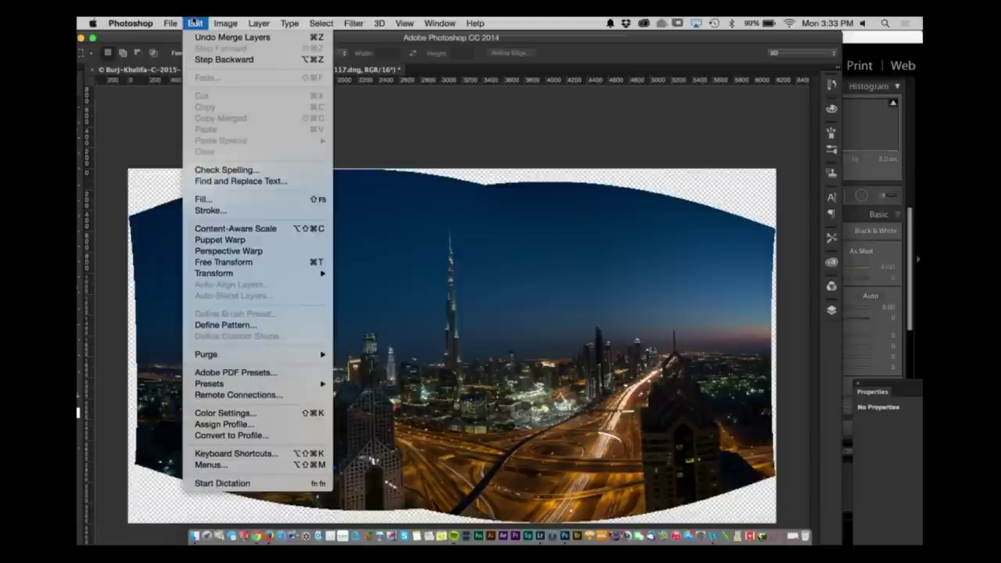
left_click(252, 240)
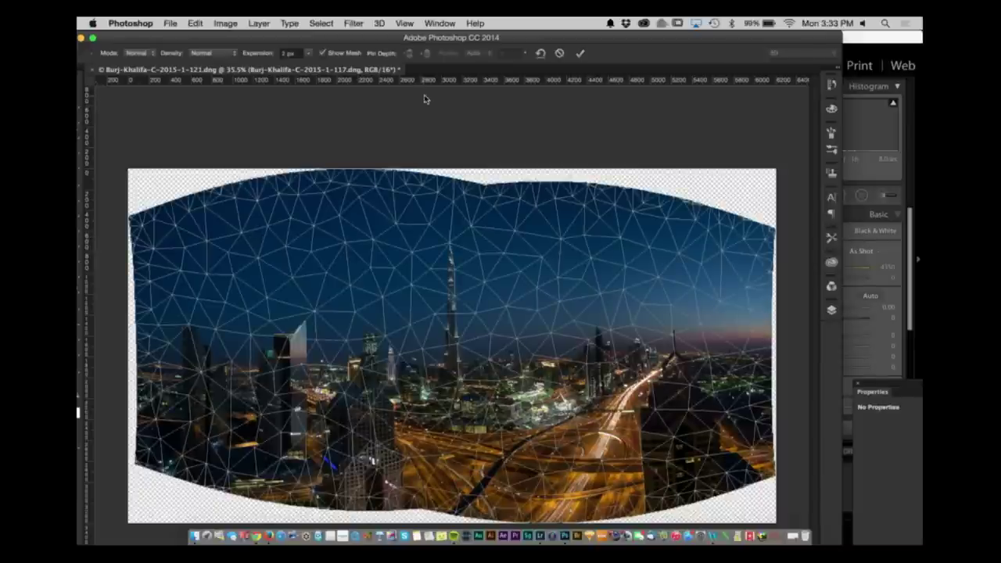
left_click(334, 53)
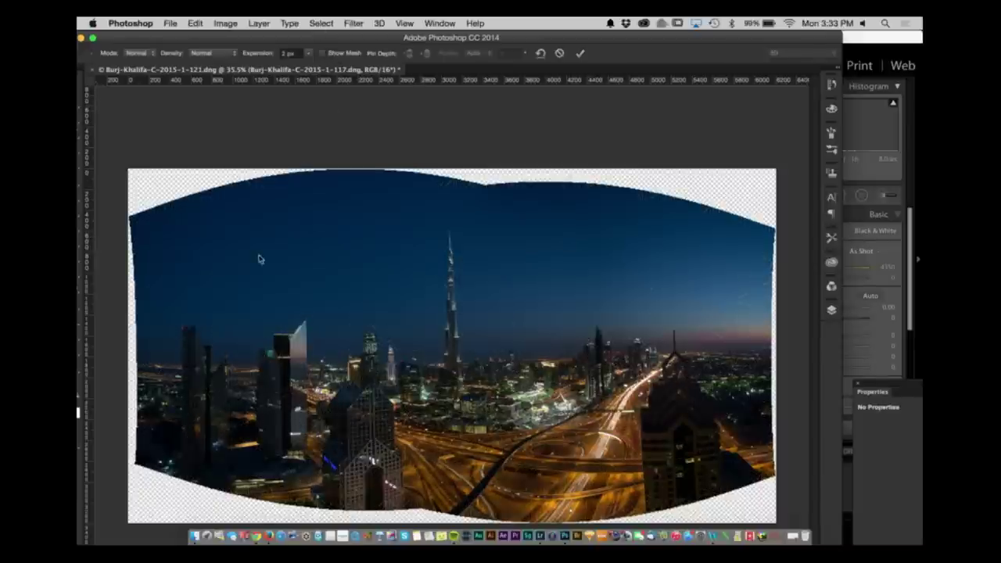
left_click(131, 220)
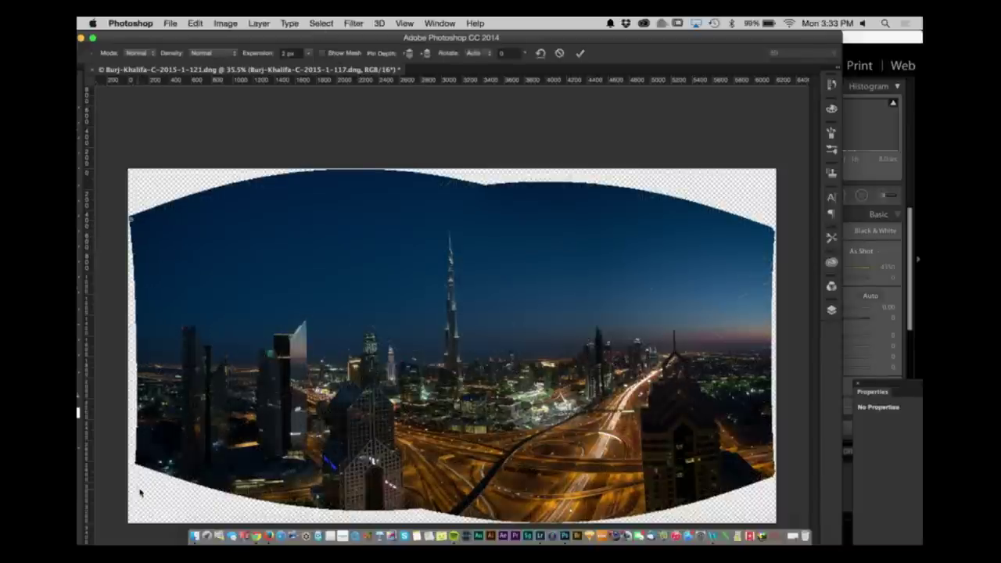
left_click(137, 460)
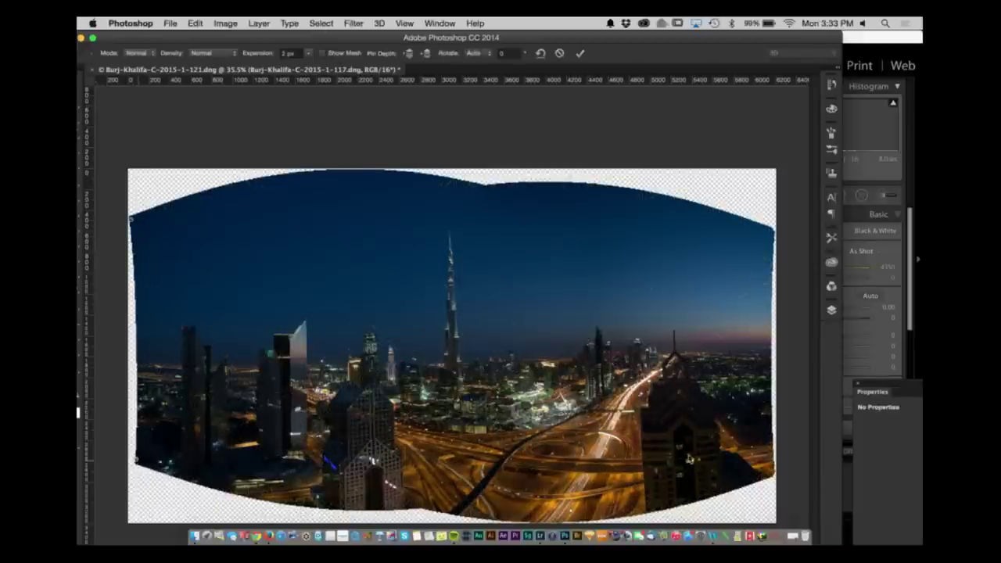
left_click(769, 467)
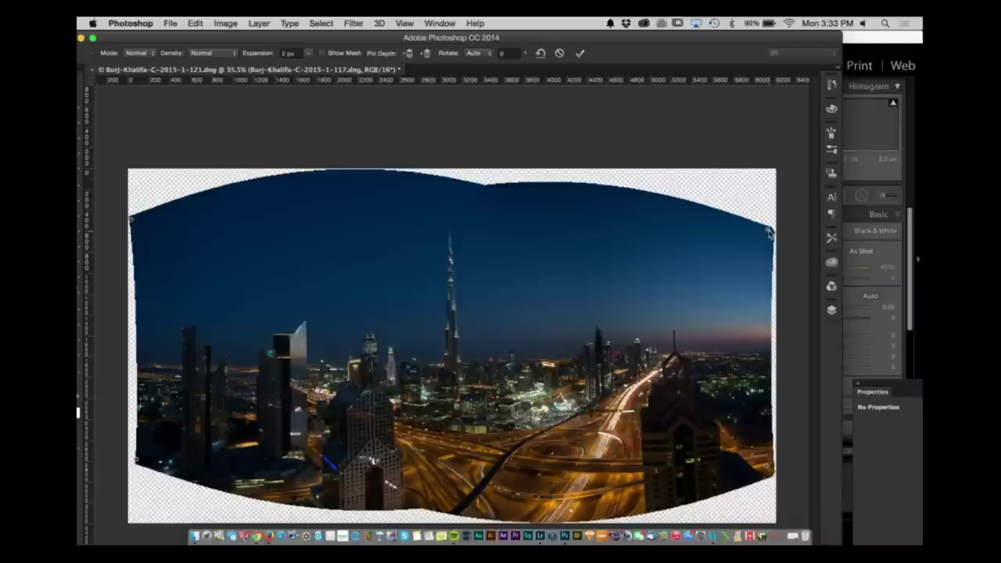
- Pull the panorama's four corner pins outward past the canvas edges to fill the transparent side gaps
left_click_drag(768, 232, 784, 222)
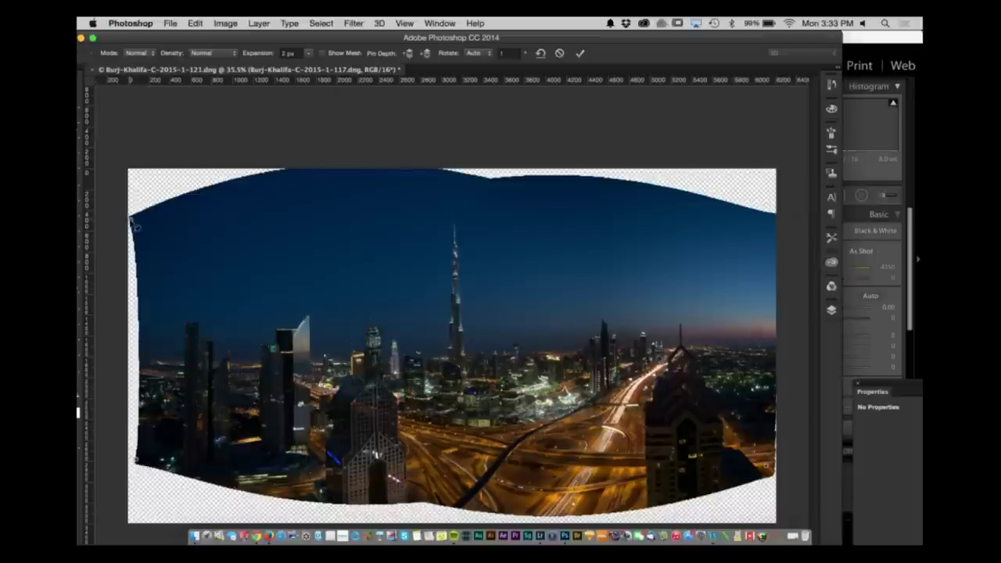
left_click_drag(134, 225, 119, 217)
left_click_drag(134, 469, 115, 495)
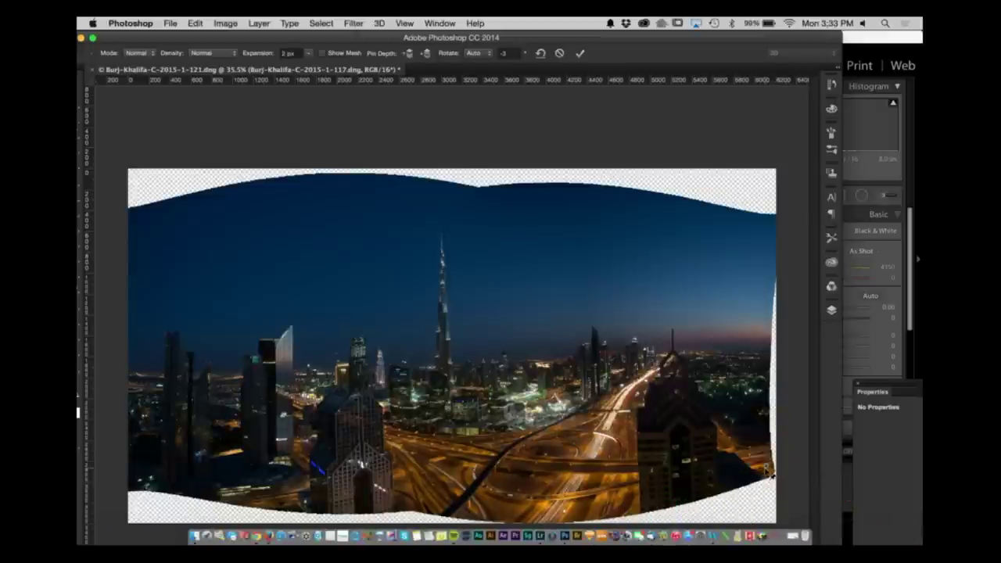
left_click_drag(773, 473, 793, 498)
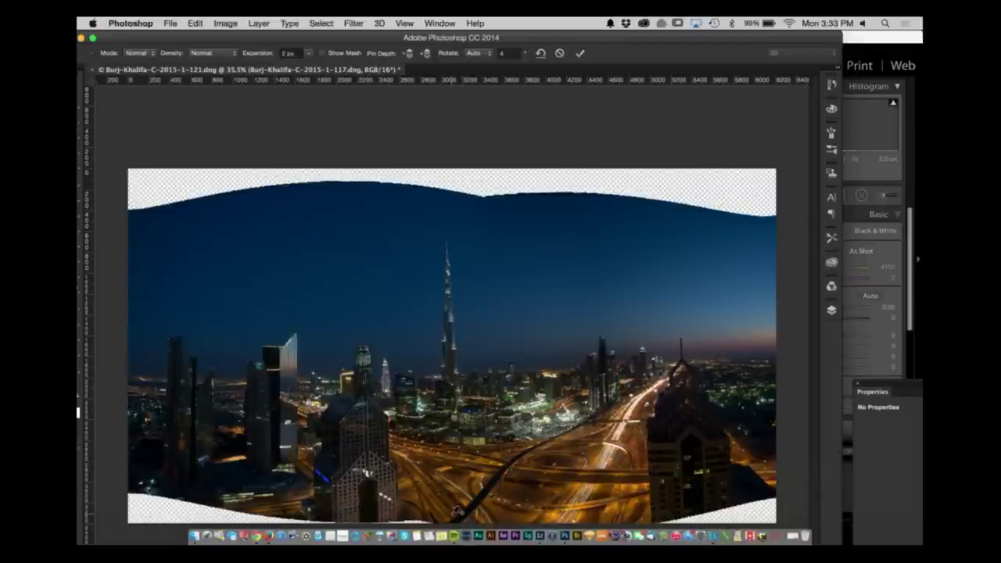
- Straighten the tall central tower with a pin below it and one at its tip, and apply the warp
left_click(451, 518)
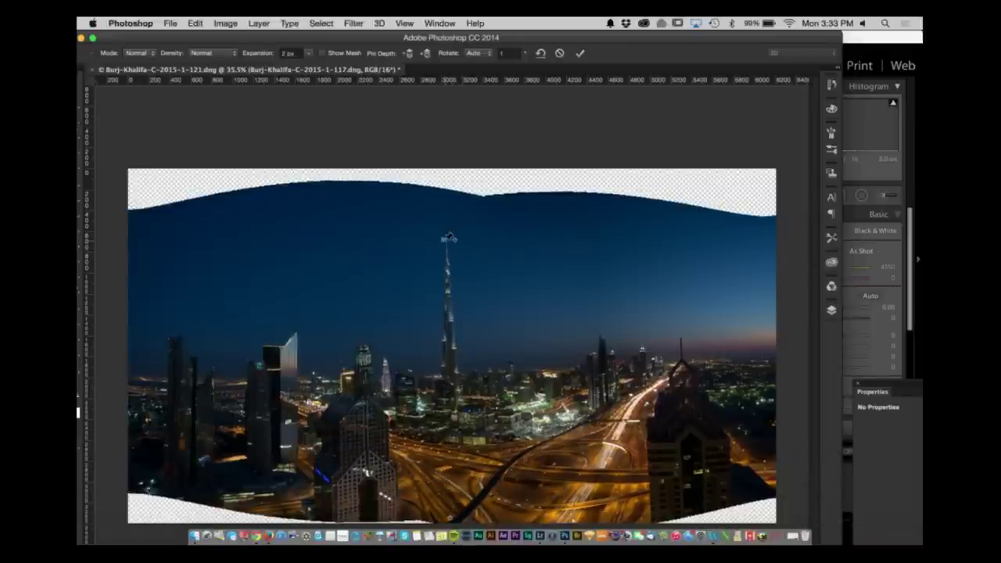
left_click_drag(444, 243, 452, 244)
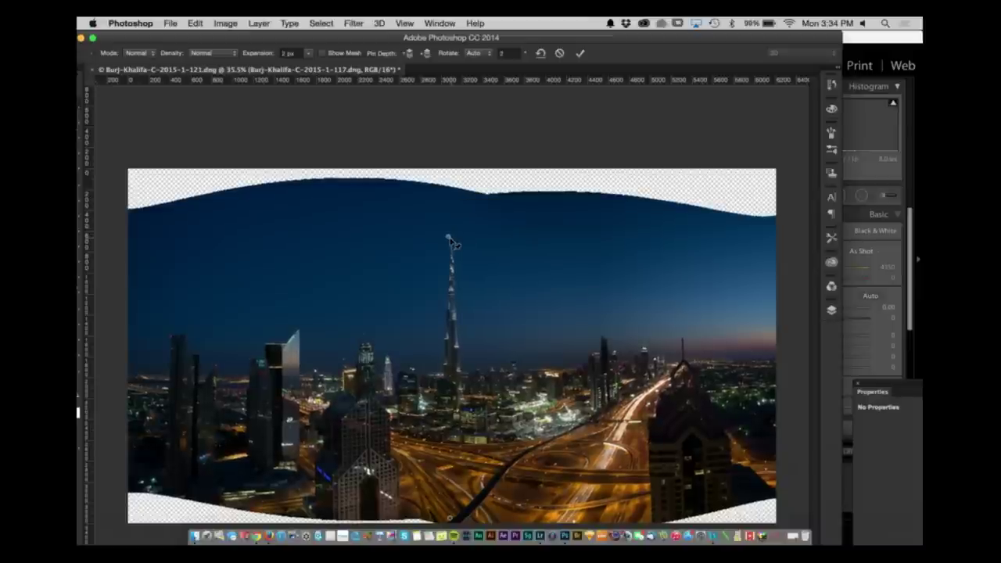
key("Return")
key("Return")
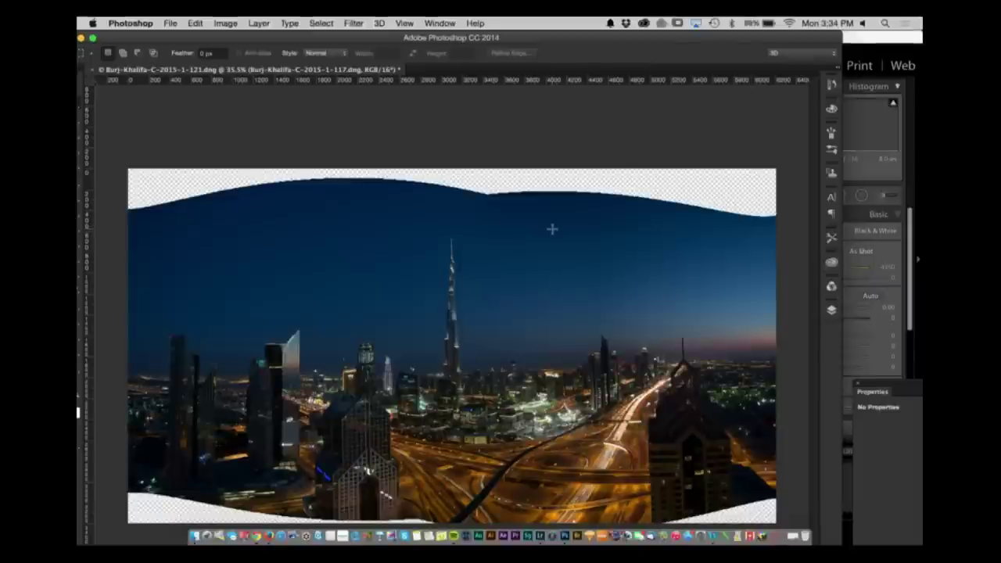
- Remove the dark smudge in the sky left of the tower by patching it with clean neighbouring sky, and deselect
left_click_drag(290, 232, 364, 244)
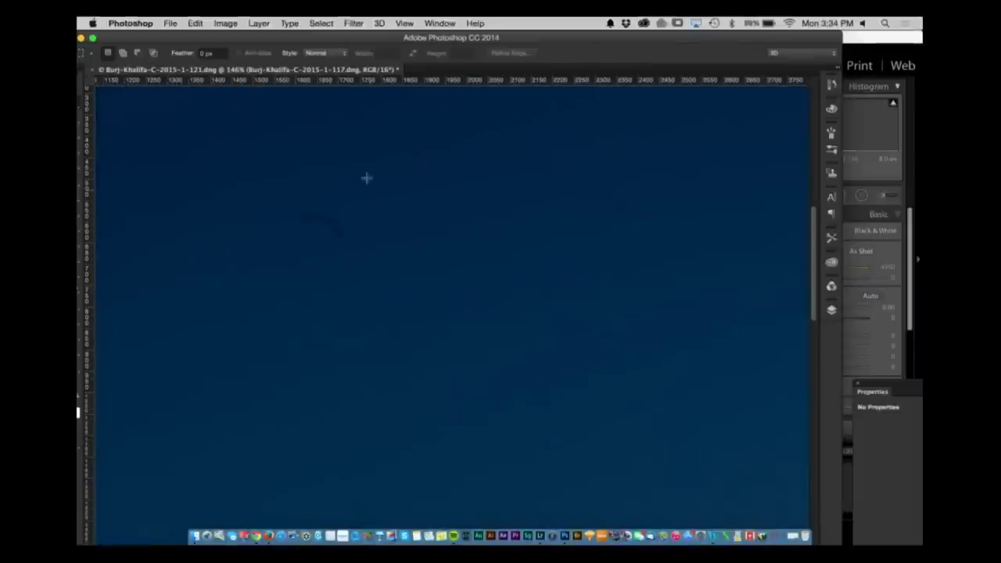
key("j")
key("m")
left_click_drag(291, 206, 353, 248)
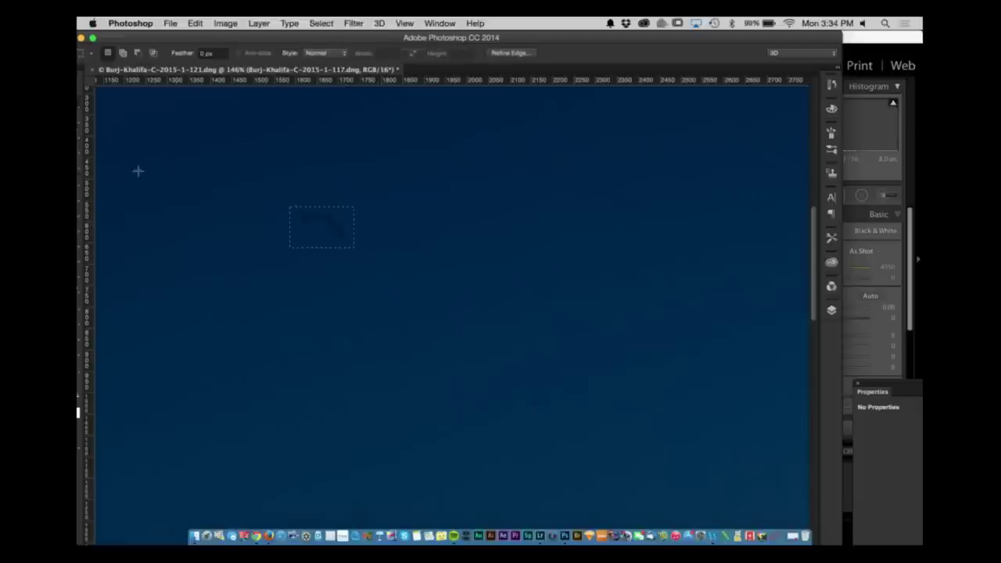
left_click_drag(164, 35, 179, 41)
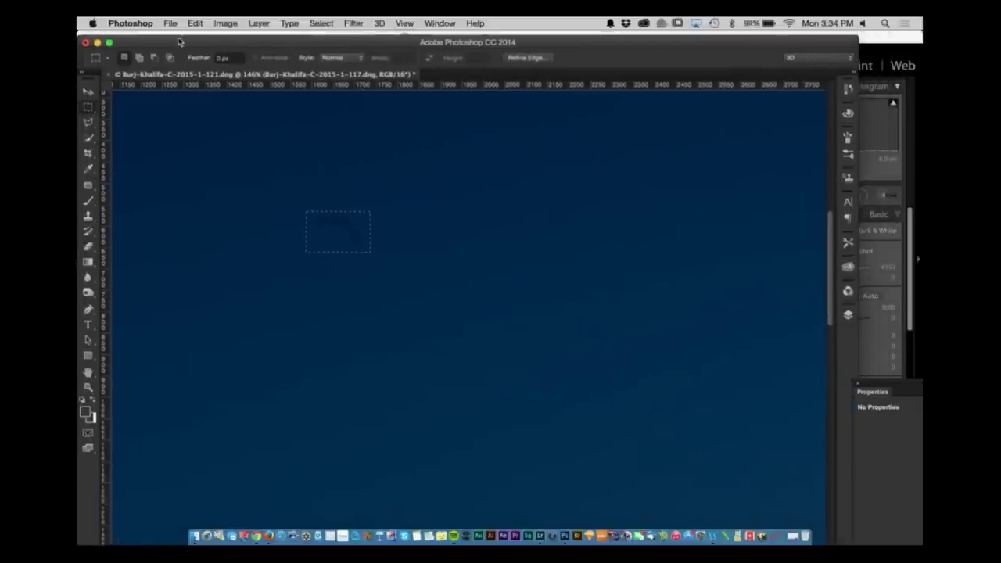
left_click(88, 140)
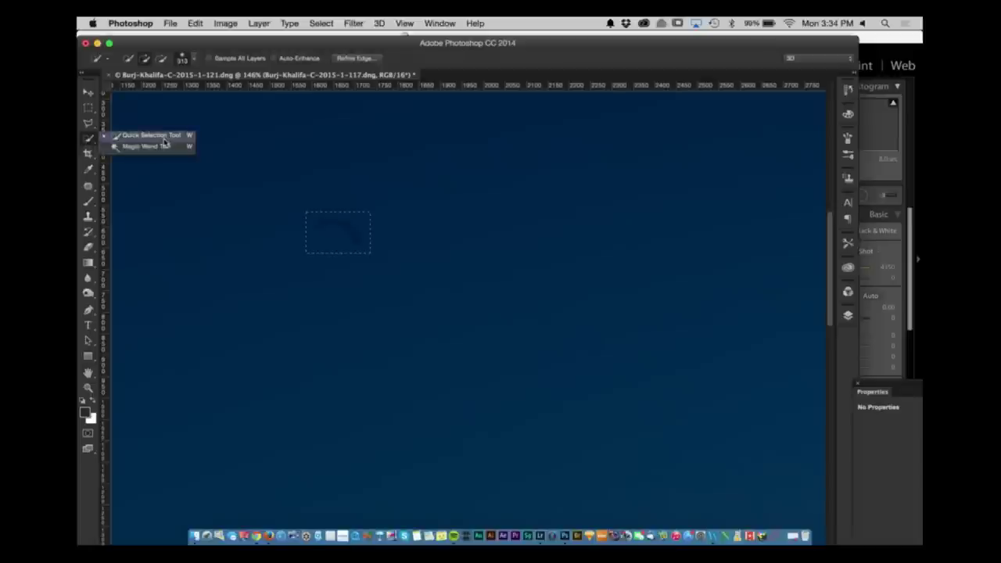
left_click(87, 185)
left_click_drag(331, 238, 477, 242)
key("super+d")
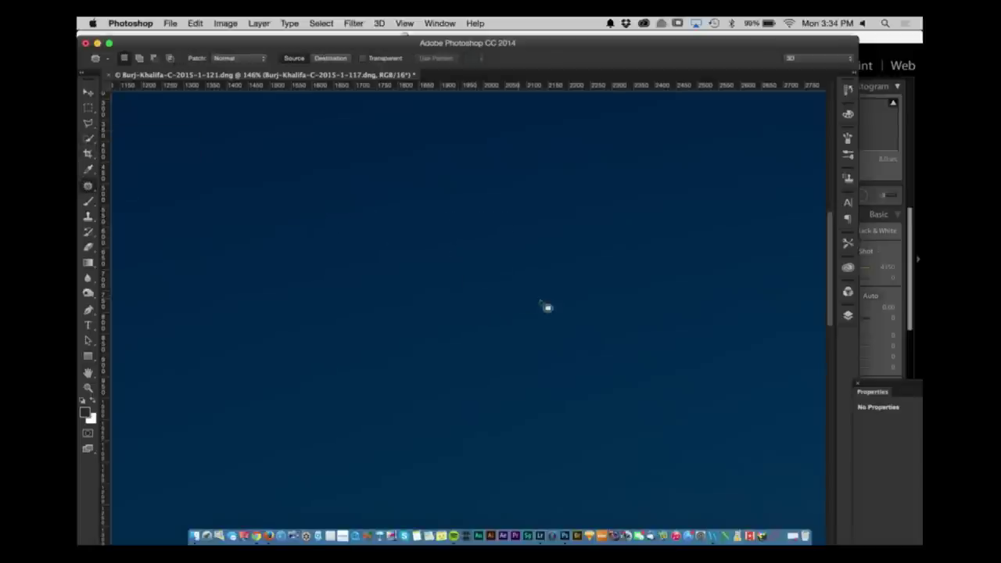
- Select a full-width rectangular strip along the panorama's top edge covering the transparent area, and feather the selection
key("super+0")
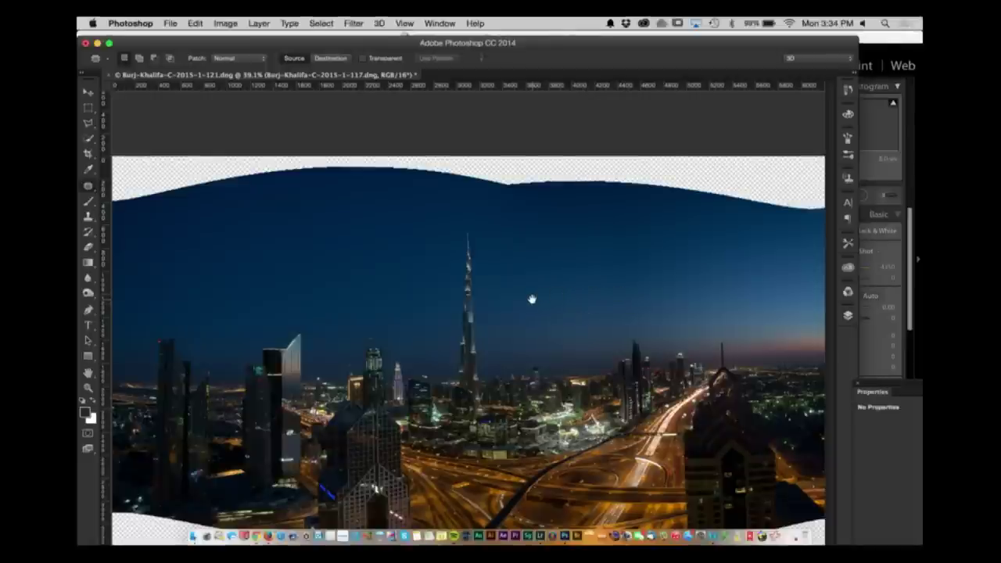
left_click_drag(532, 300, 483, 310)
key("super+plus")
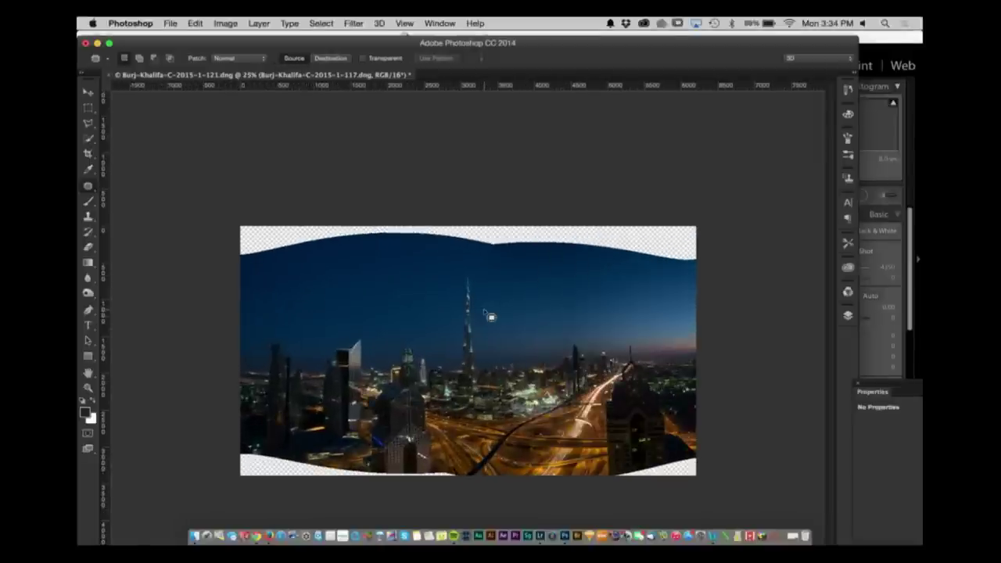
key("m")
left_click_drag(205, 219, 704, 262)
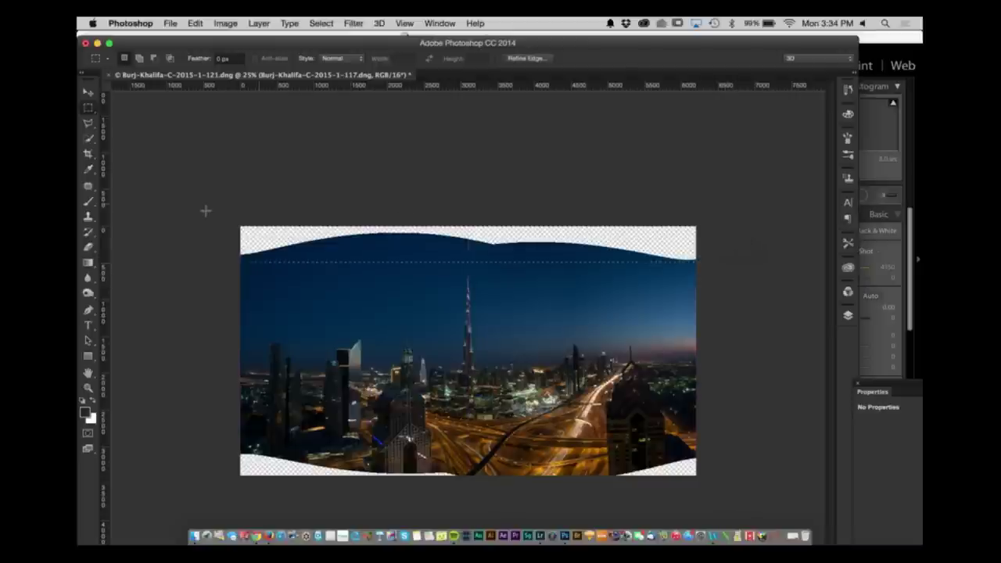
left_click(325, 23)
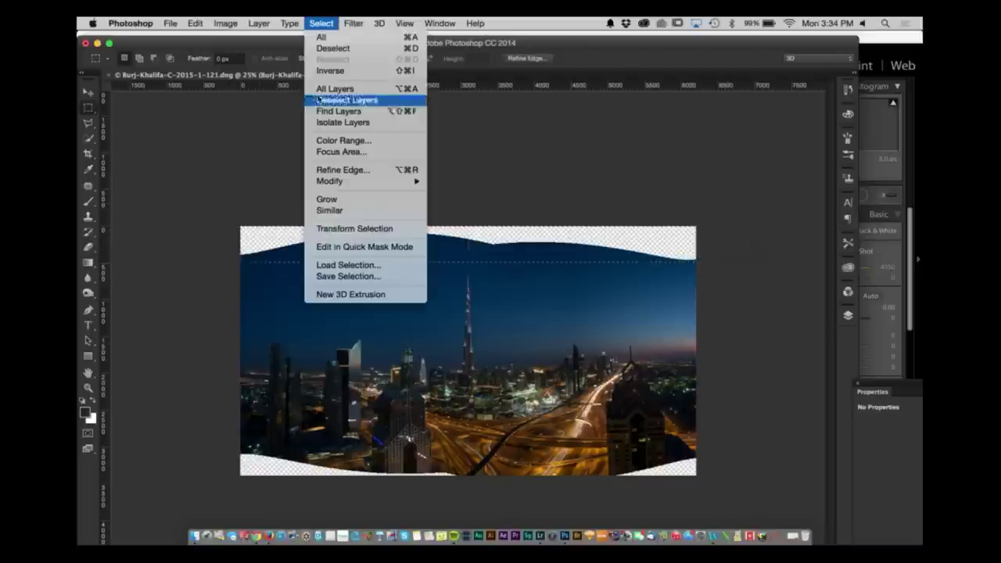
mouse_move(376, 181)
left_click(477, 226)
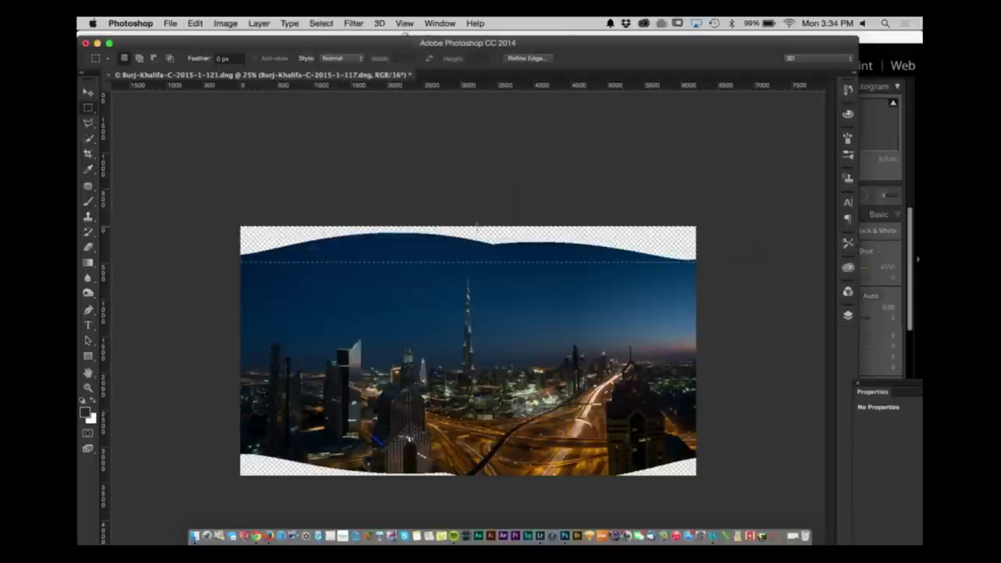
key("Return")
- Fill the selected top strip with Content-Aware at Normal mode and 100% opacity, and deselect
key("shift+BackSpace")
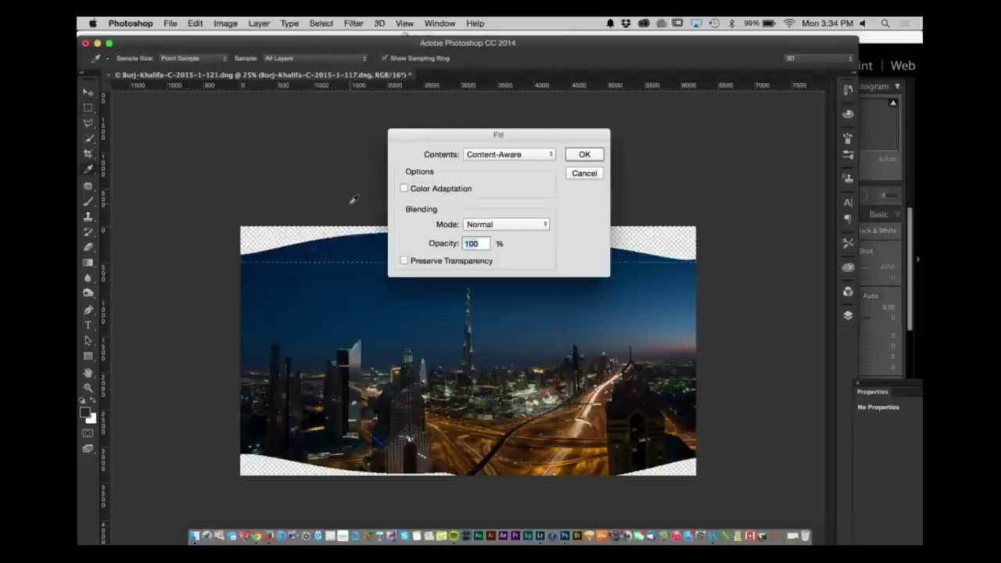
key("Return")
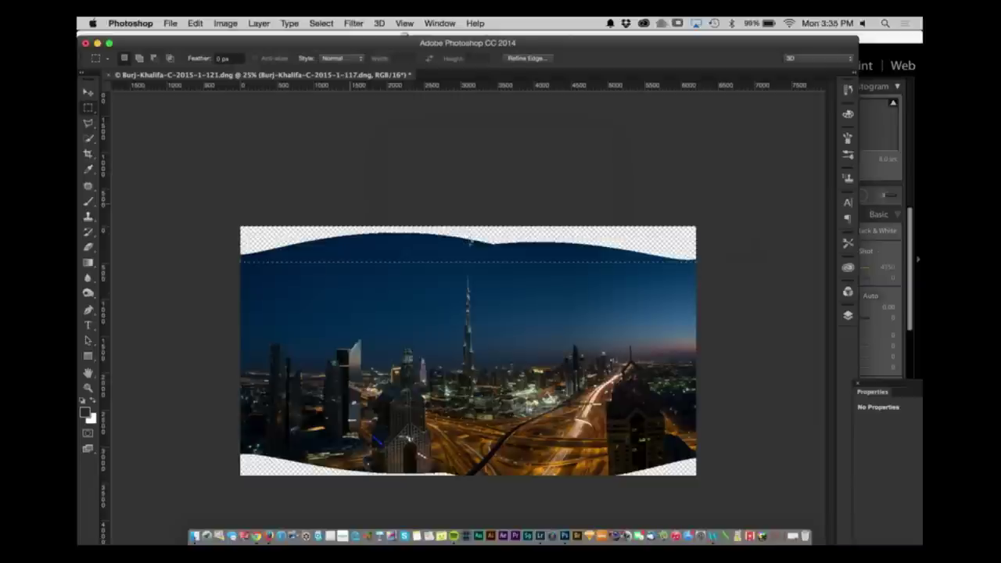
key("ctrl+d")
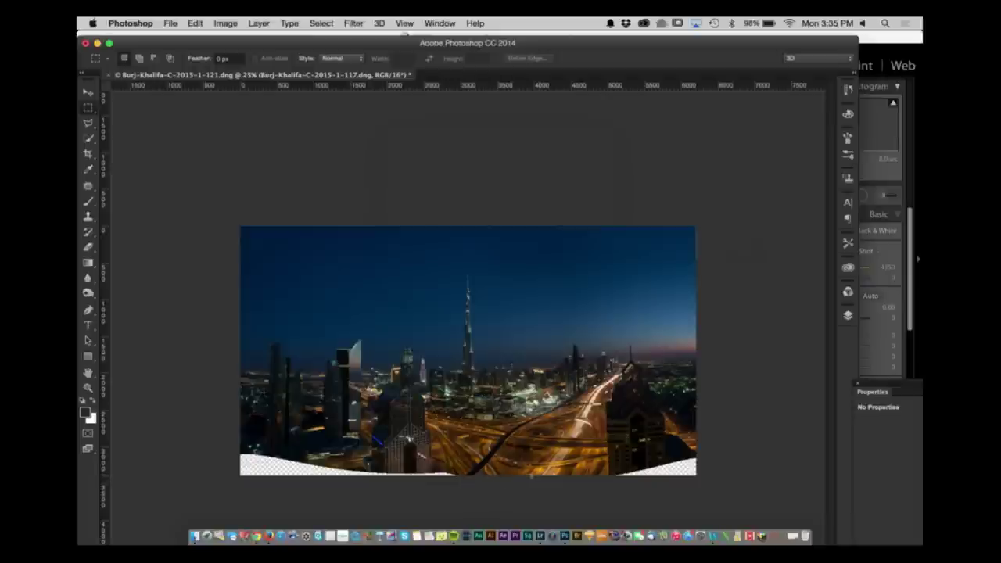
- Save the panorama, close its document, and switch back to Lightroom
key("super+s")
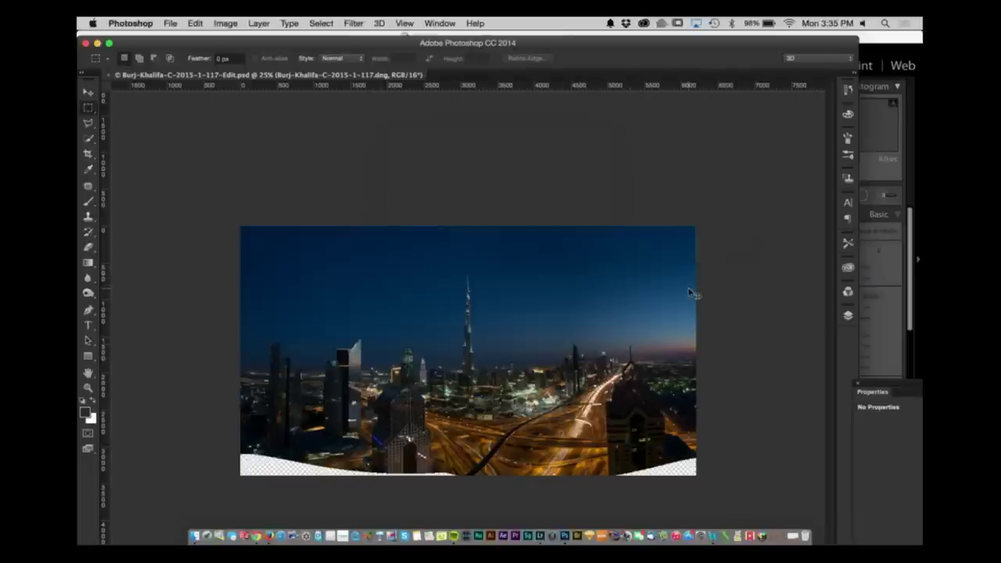
key("super+w")
left_click(905, 37)
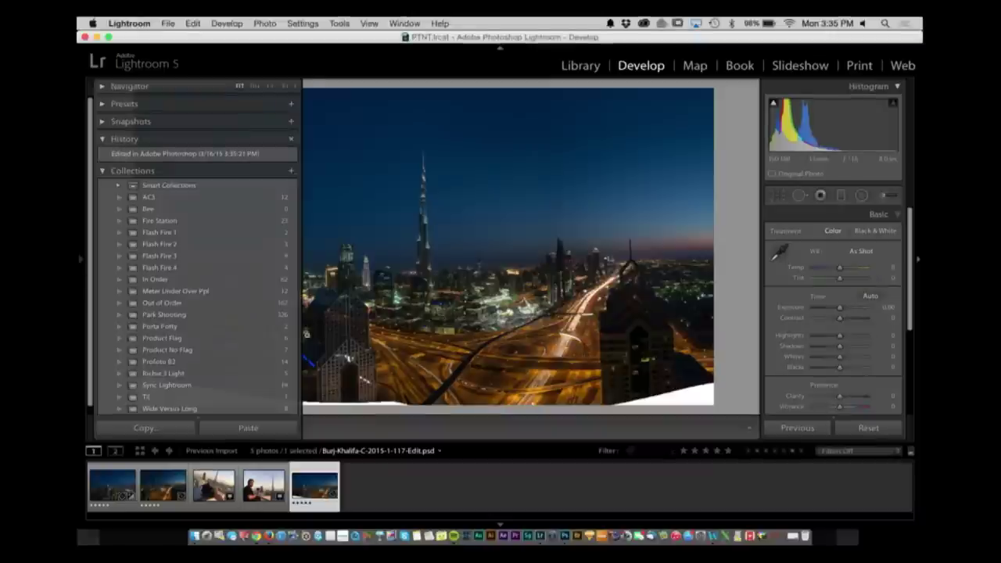
- Hide the side panel holding the collections and crop the white gaps off the panorama's bottom edge
left_click(79, 263)
key("r")
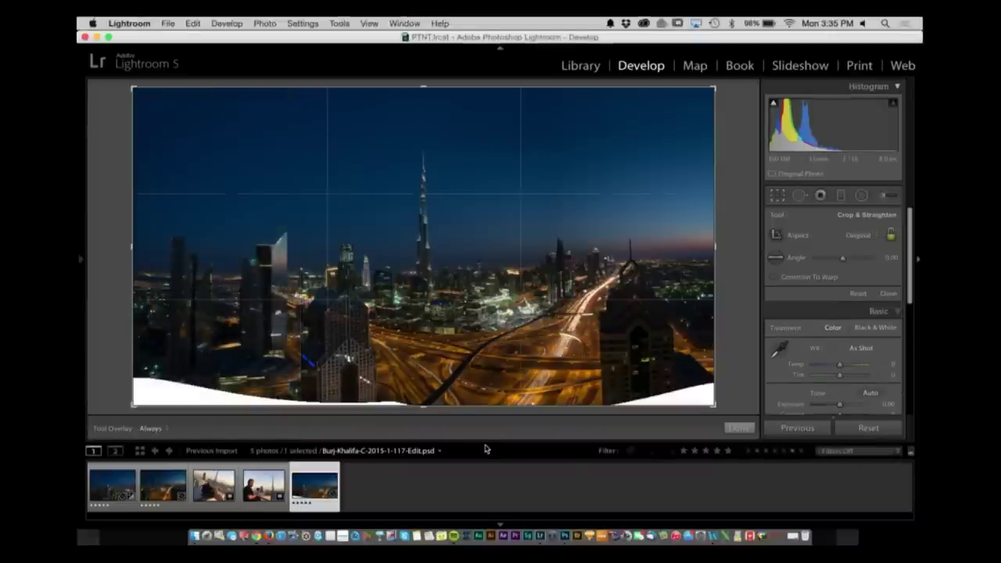
left_click_drag(426, 407, 423, 393)
key("Return")
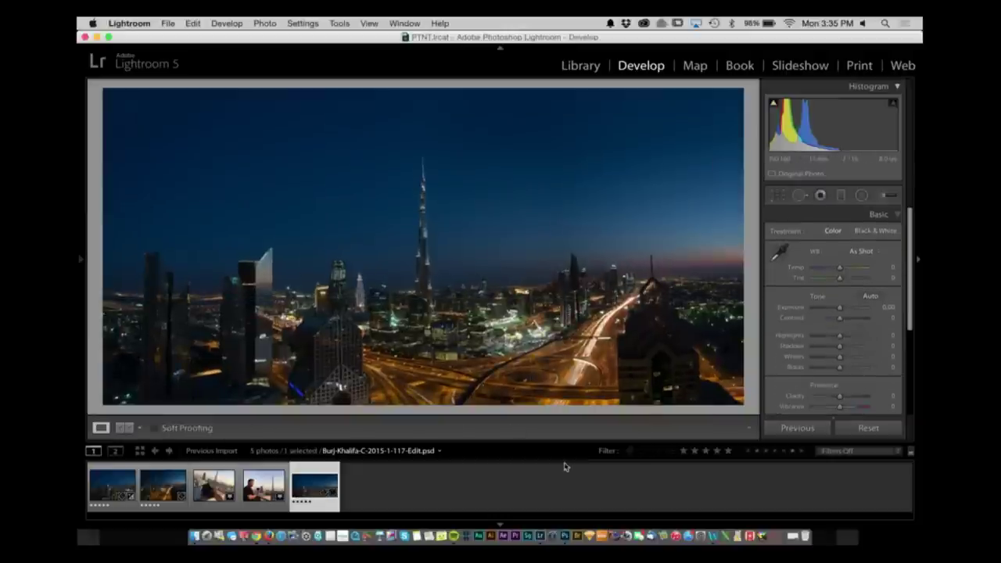
- Set the panorama's Tint to +38 and raise Whites to about +44
left_click_drag(840, 278, 855, 284)
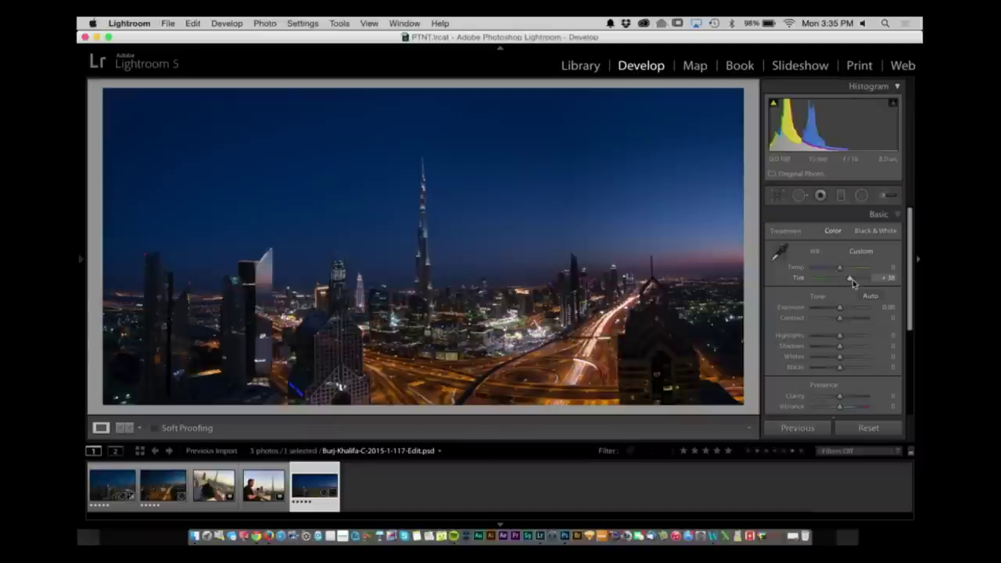
left_click_drag(840, 357, 851, 358)
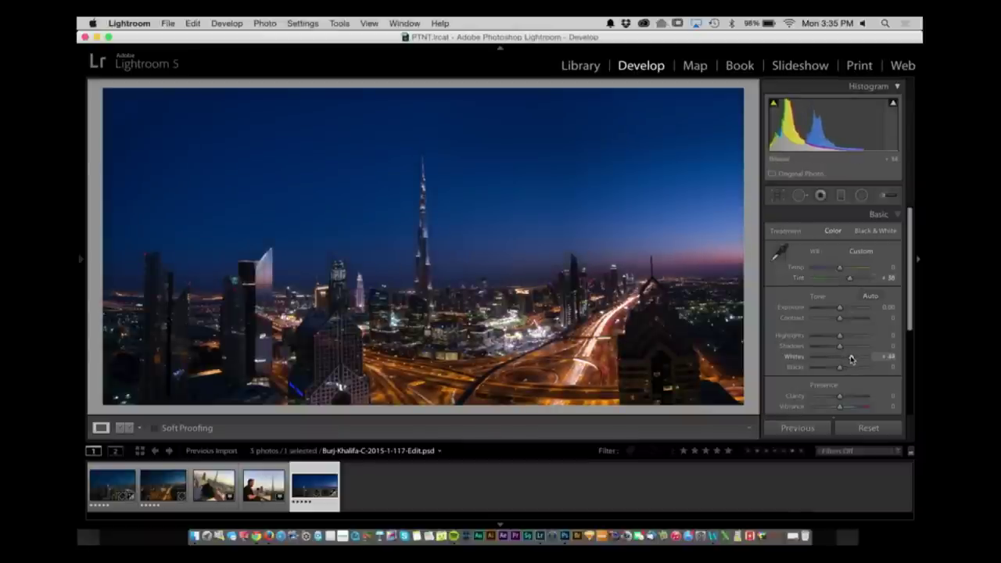
- Fine-tune the panorama's crop rotation and preview the result full screen
key("r")
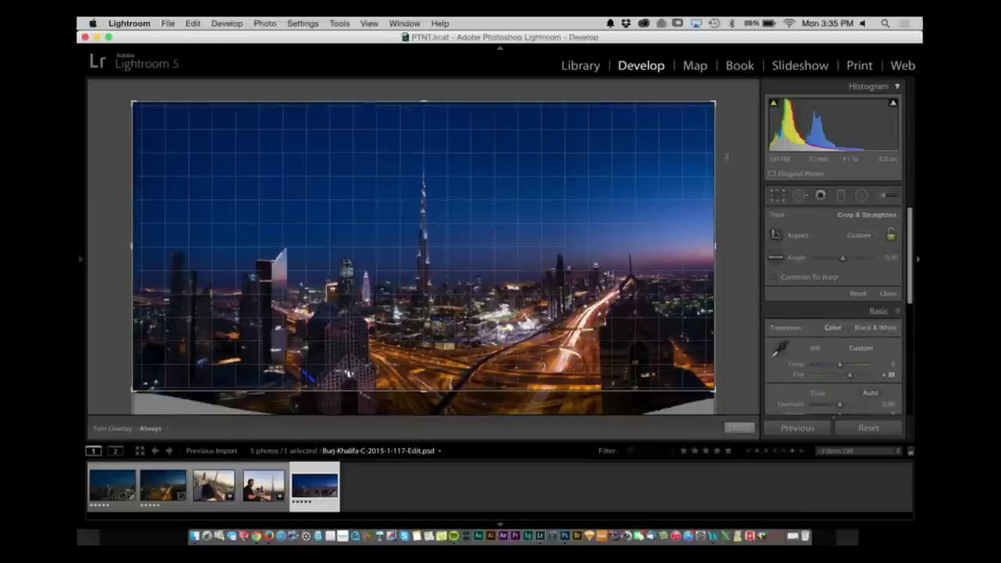
left_click_drag(727, 160, 726, 161)
key("f")
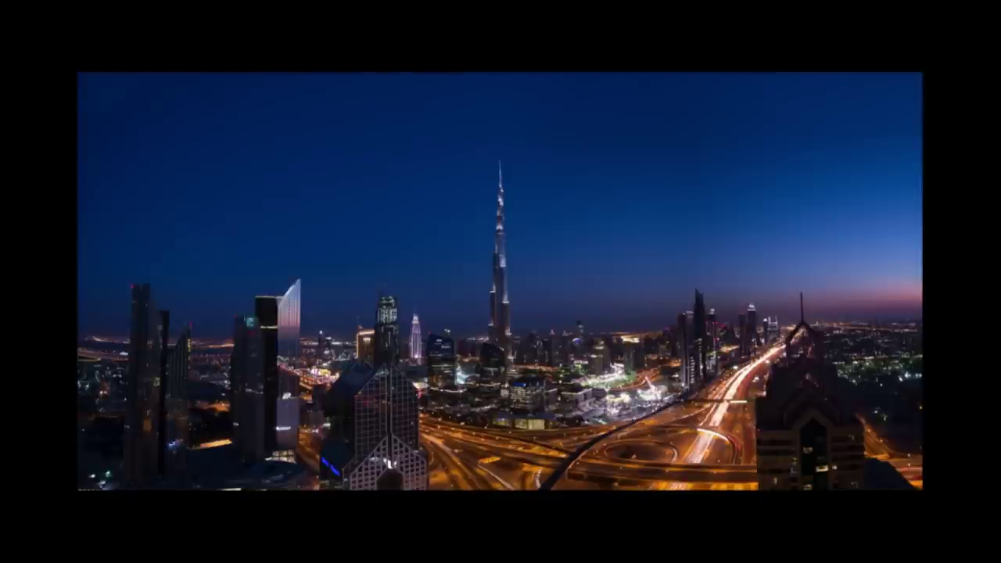